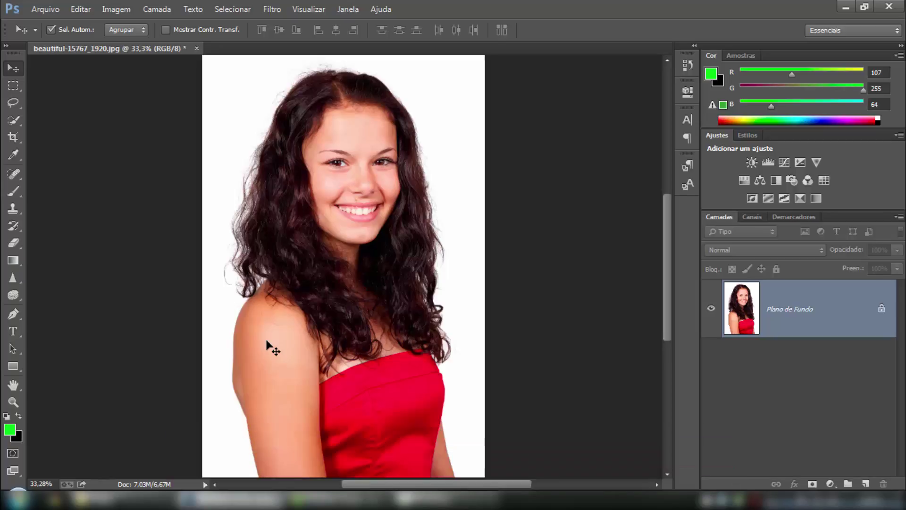
- Convert the Plano de Fundo layer to Camada 0 and add an empty Camada 1 above it
double_click(865, 314)
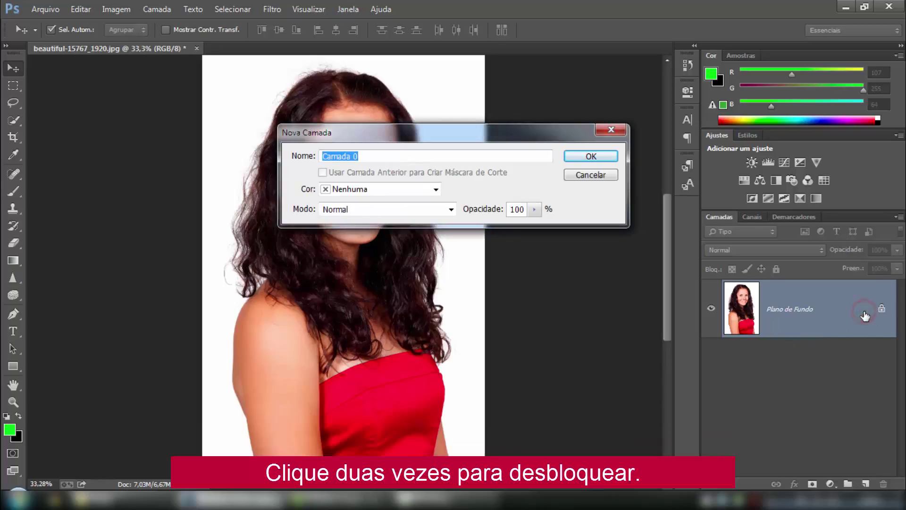
click(595, 158)
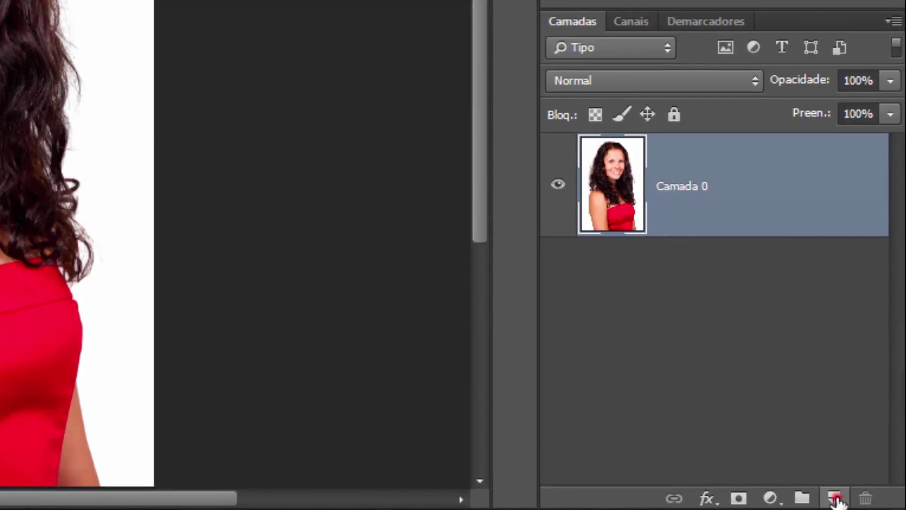
click(836, 499)
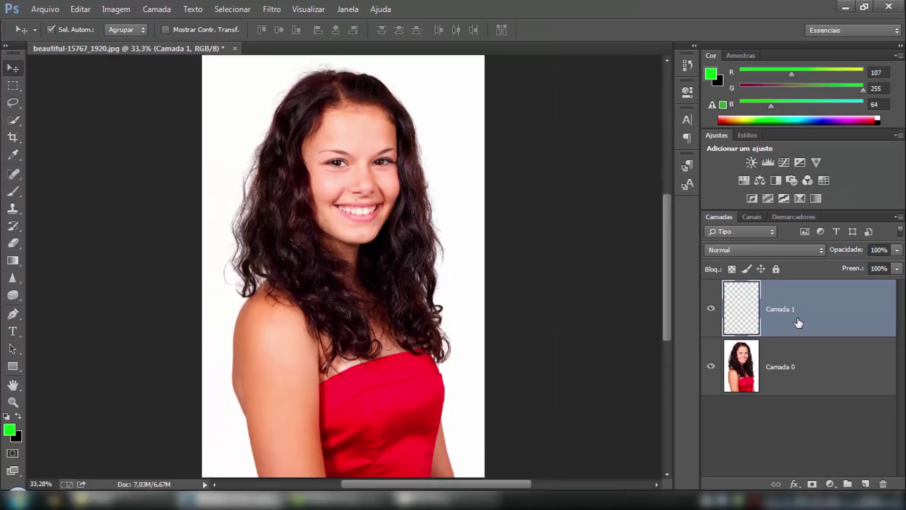
click(797, 319)
- Paint the whole of Camada 1 solid green with an enlarged brush
click(13, 192)
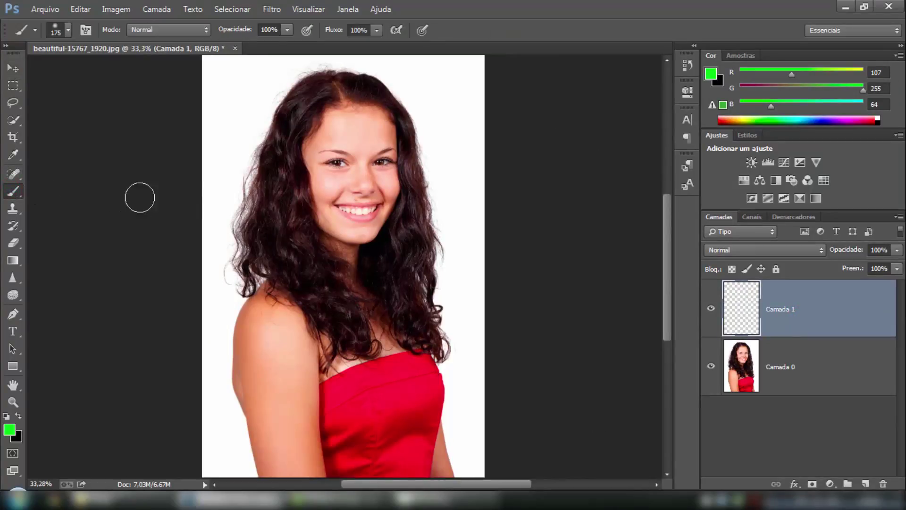
key(bracketright)
key(bracketright)
key(bracketright)
mouse_move(344, 209)
mouse_down()
mouse_move(283, 151)
mouse_move(217, 152)
mouse_move(369, 74)
mouse_move(441, 186)
mouse_move(404, 354)
mouse_move(415, 425)
mouse_move(445, 456)
mouse_move(202, 263)
mouse_up()
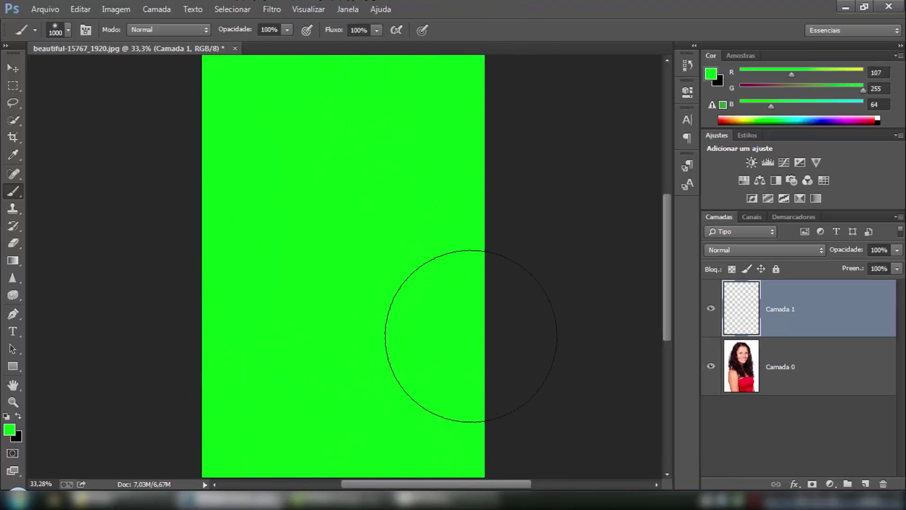
key(bracketleft)
key(bracketleft)
key(bracketleft)
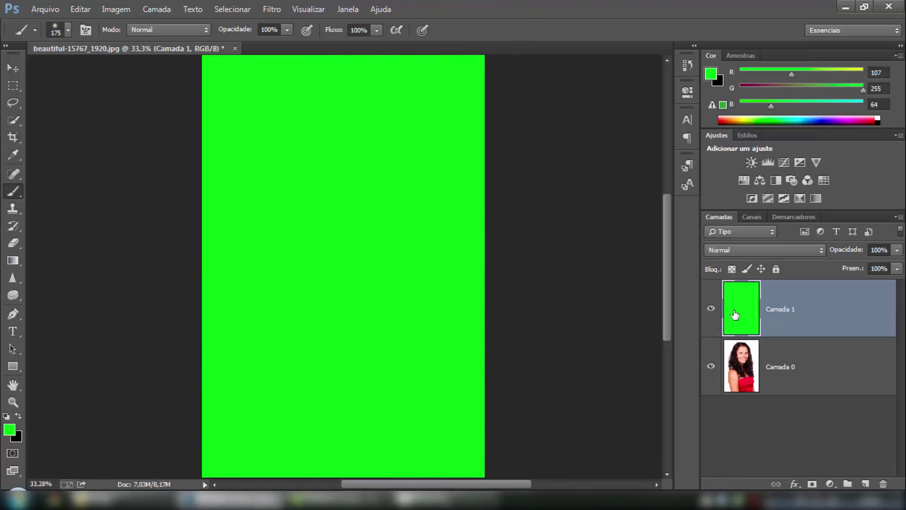
- Move the green Camada 1 below Camada 0 and make Camada 0 active
drag(739, 309, 749, 404)
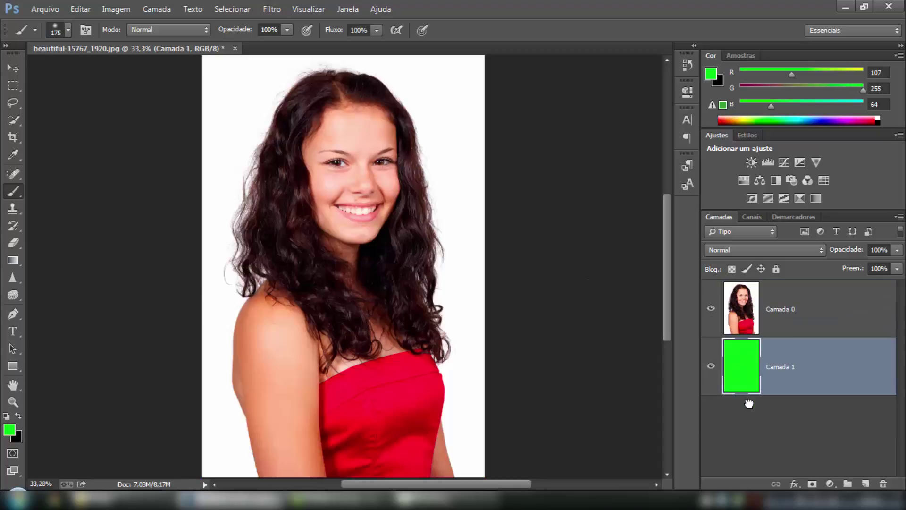
click(713, 309)
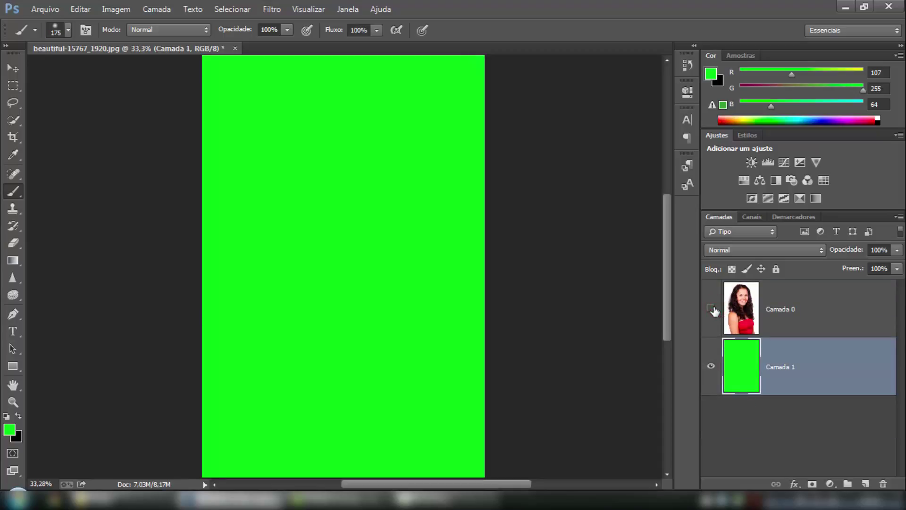
click(711, 309)
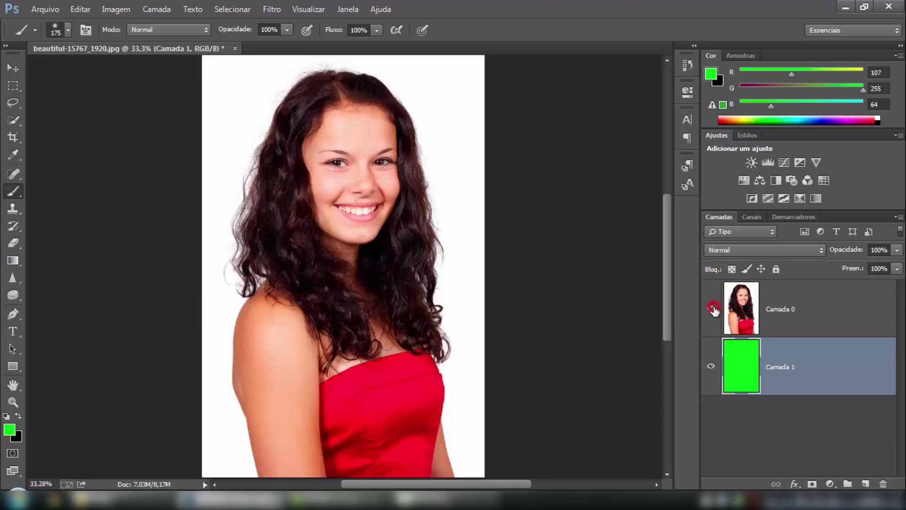
click(742, 310)
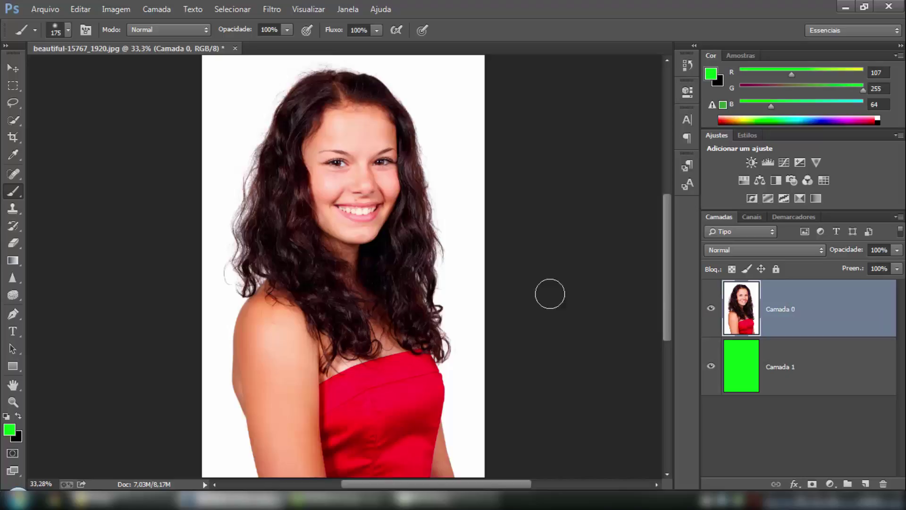
- Use Quick Selection to select the woman's curly hair, face, neck and red dress
key(v)
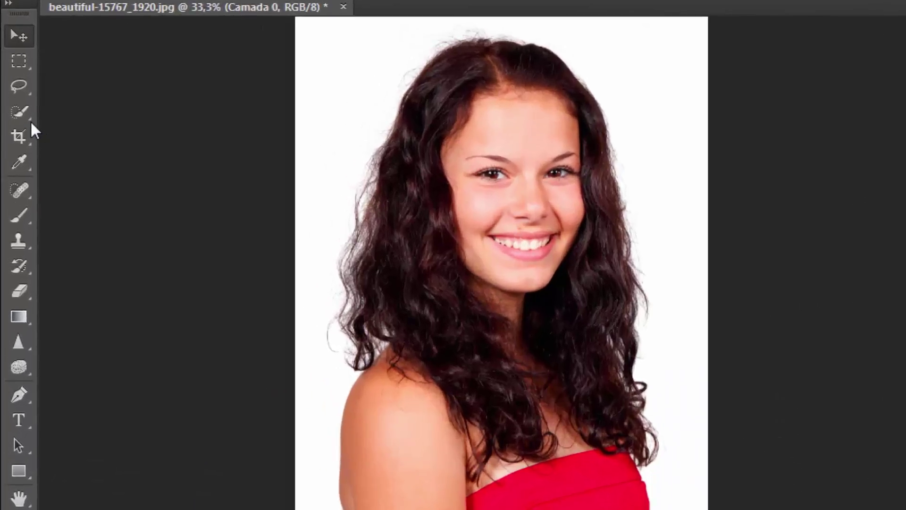
click(18, 110)
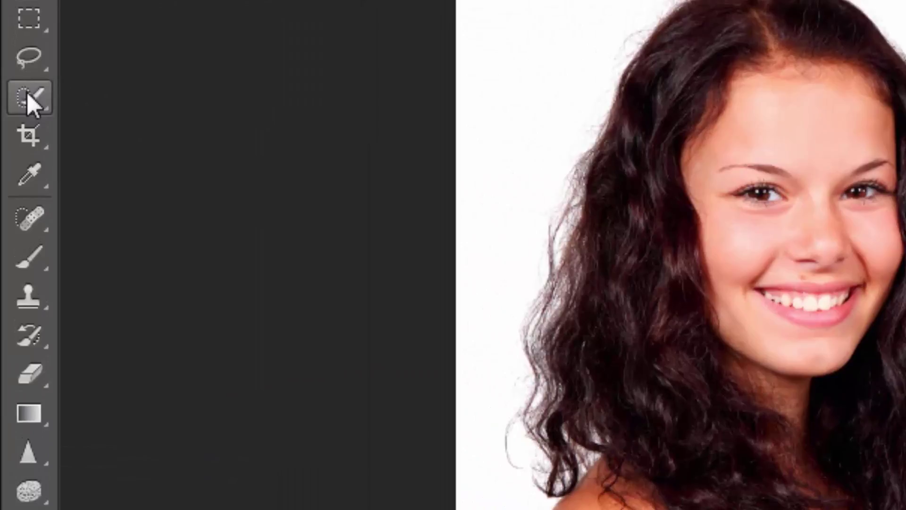
right_click(27, 92)
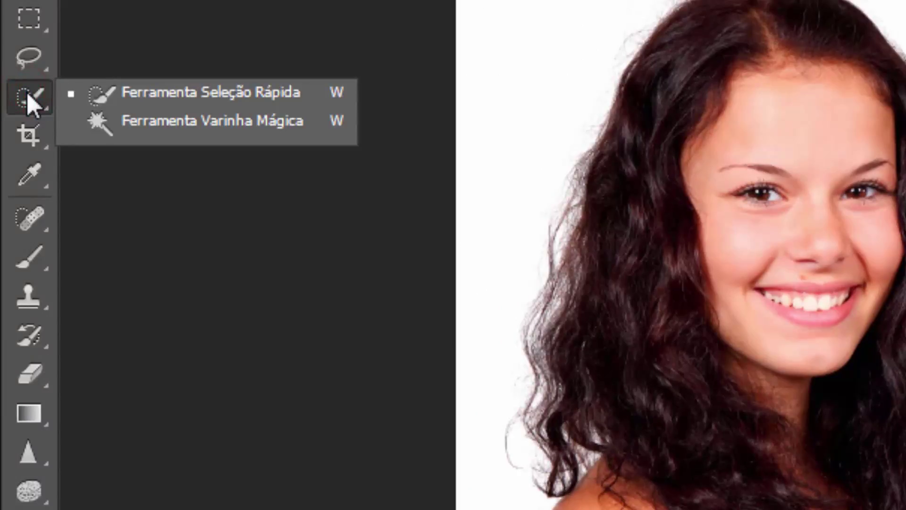
click(124, 92)
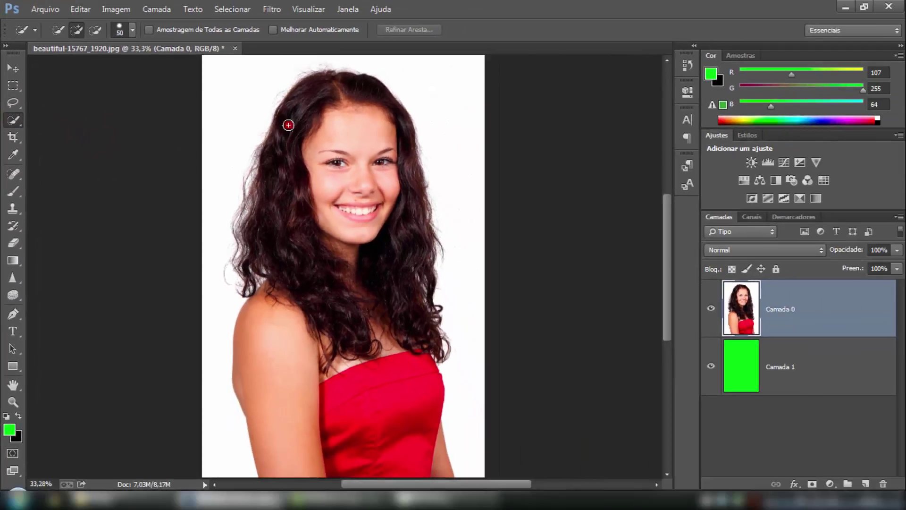
drag(289, 125, 277, 367)
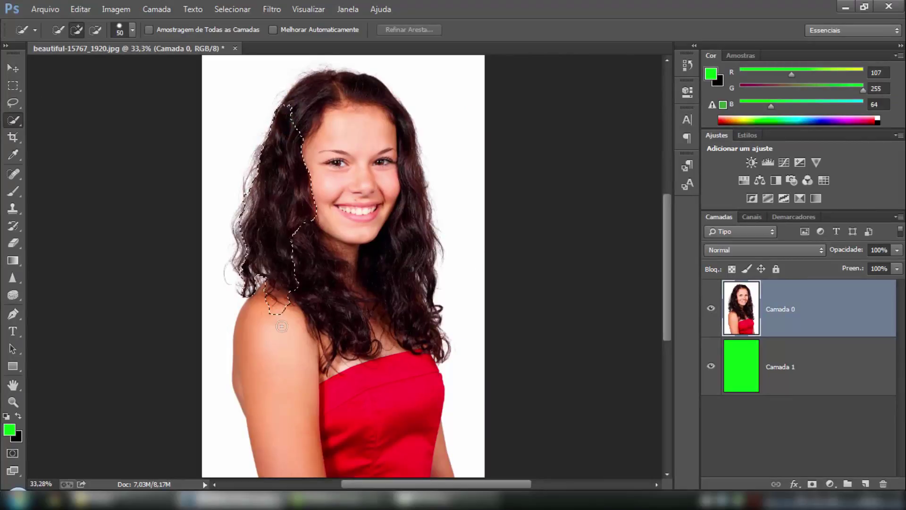
mouse_move(331, 418)
mouse_down()
mouse_move(376, 442)
mouse_move(394, 328)
mouse_move(337, 157)
mouse_move(423, 303)
mouse_up()
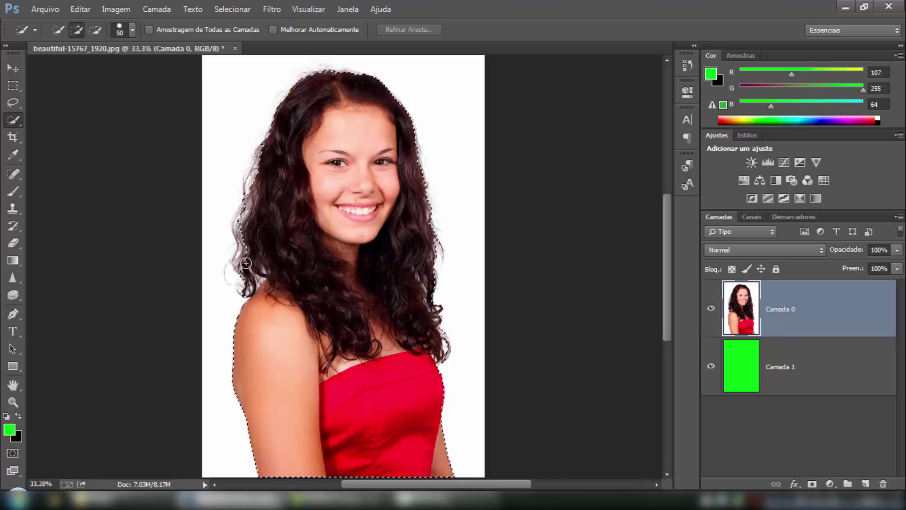
mouse_move(320, 274)
mouse_down()
mouse_move(242, 253)
mouse_move(242, 218)
mouse_move(263, 152)
mouse_up()
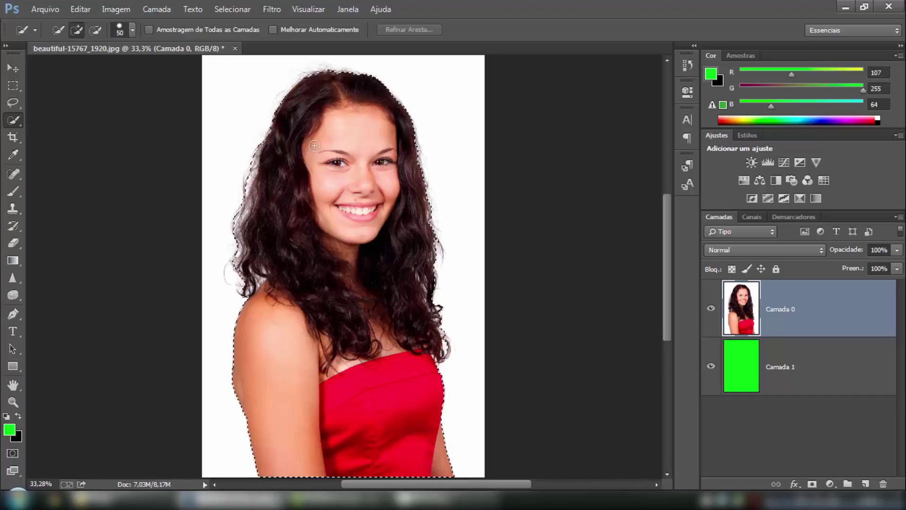
drag(373, 259, 372, 283)
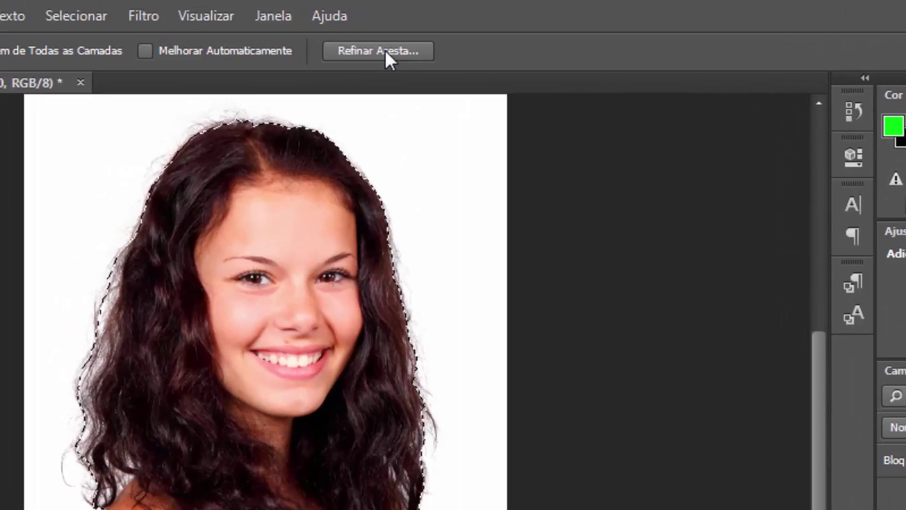
- Open Refinar Aresta and set the view mode to Em camadas, showing the woman over green
click(403, 46)
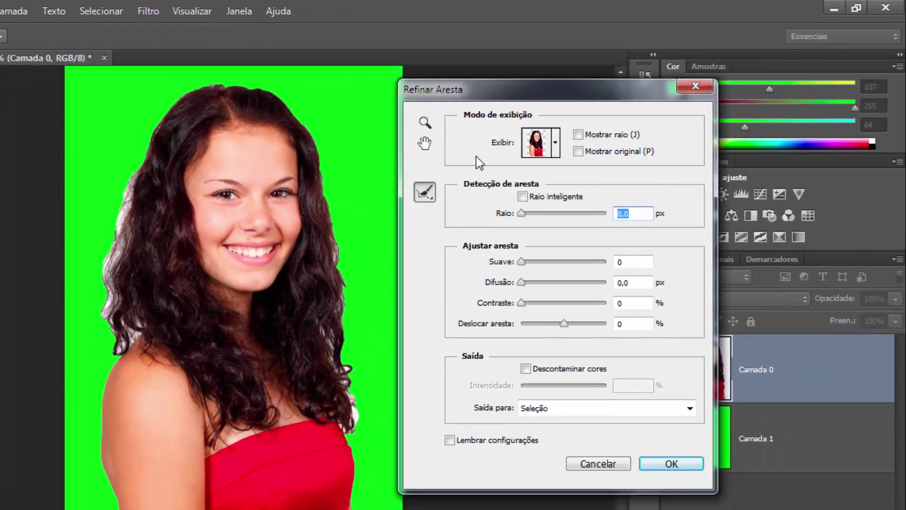
key(h)
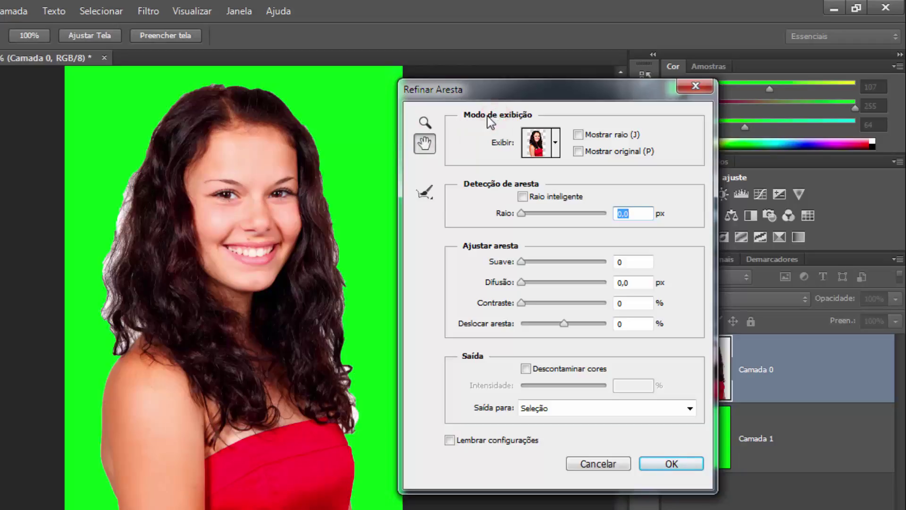
click(555, 142)
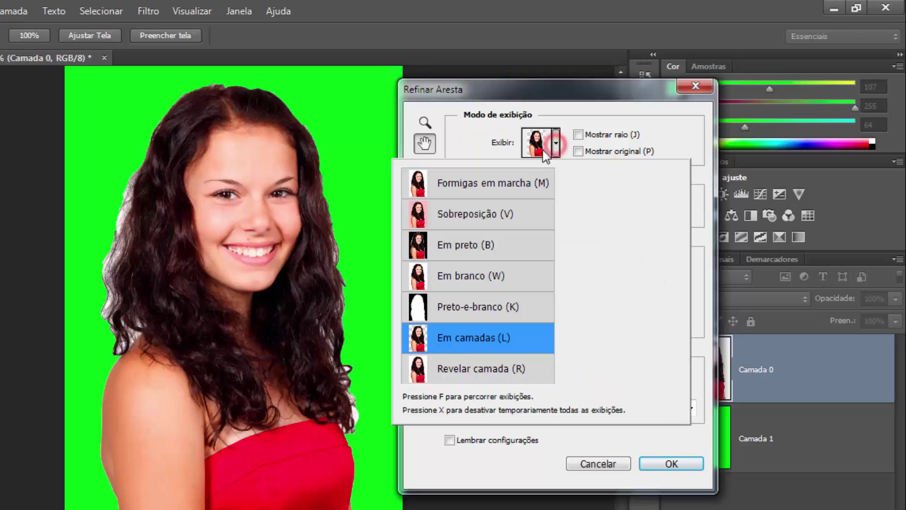
key(Down)
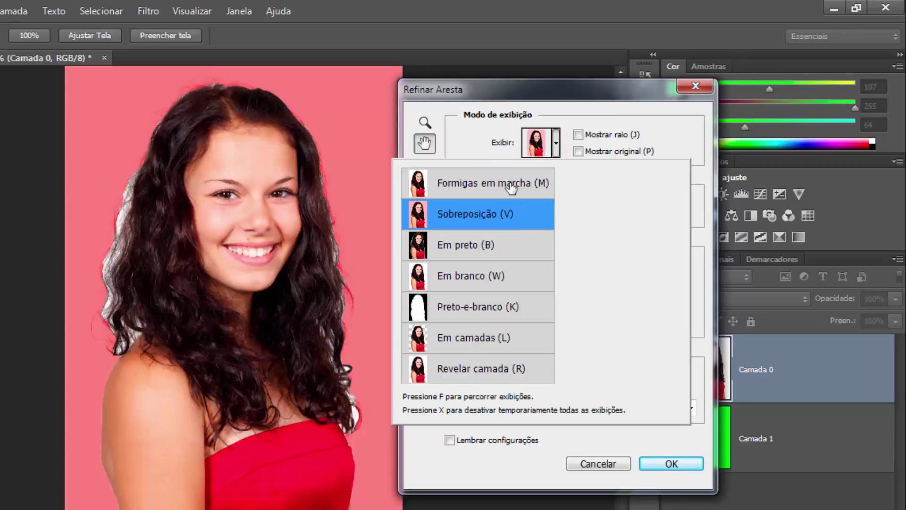
key(Down)
key(Down)
key(Down)
key(Down)
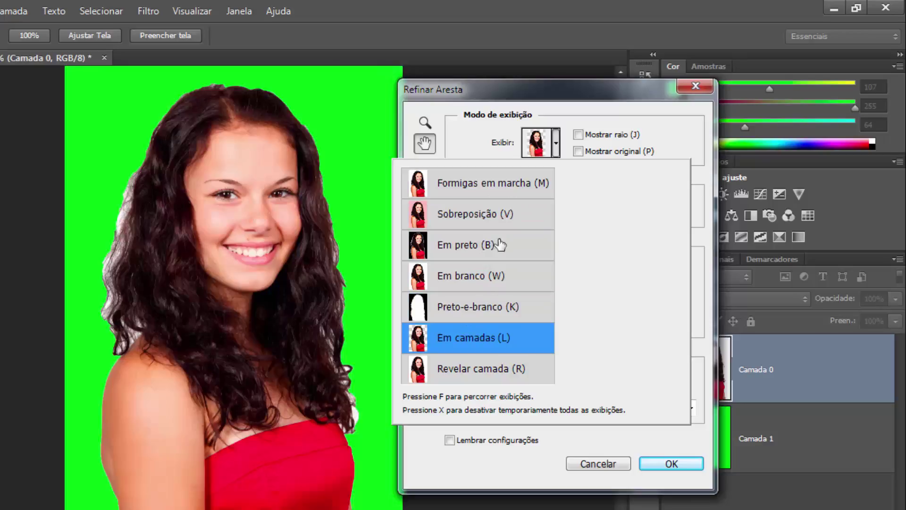
key(Down)
key(Up)
key(Return)
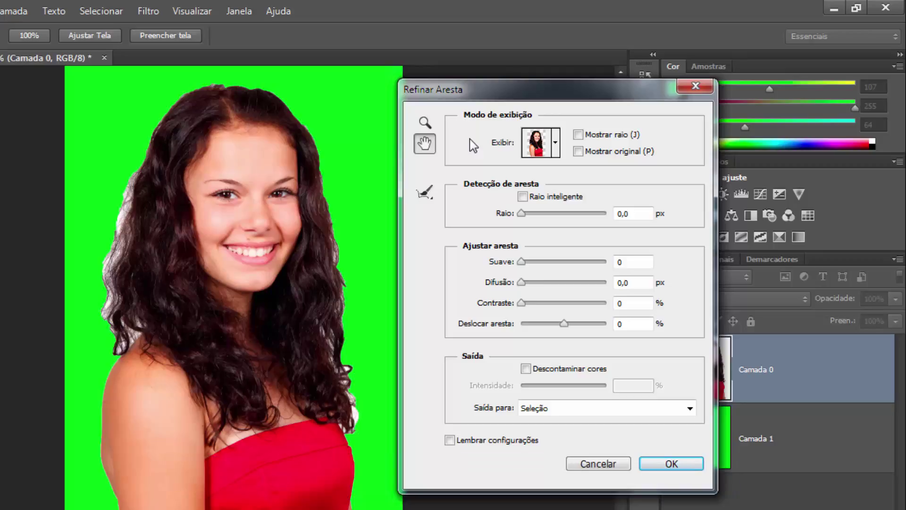
- Brush along the top and left hair edges with an enlarged Refine Radius brush
click(427, 195)
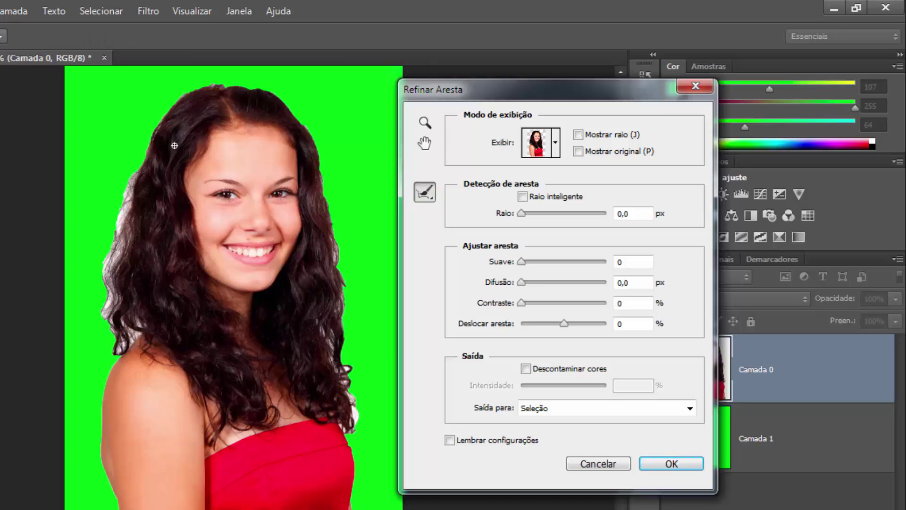
key(bracketright)
key(bracketright)
key(bracketright)
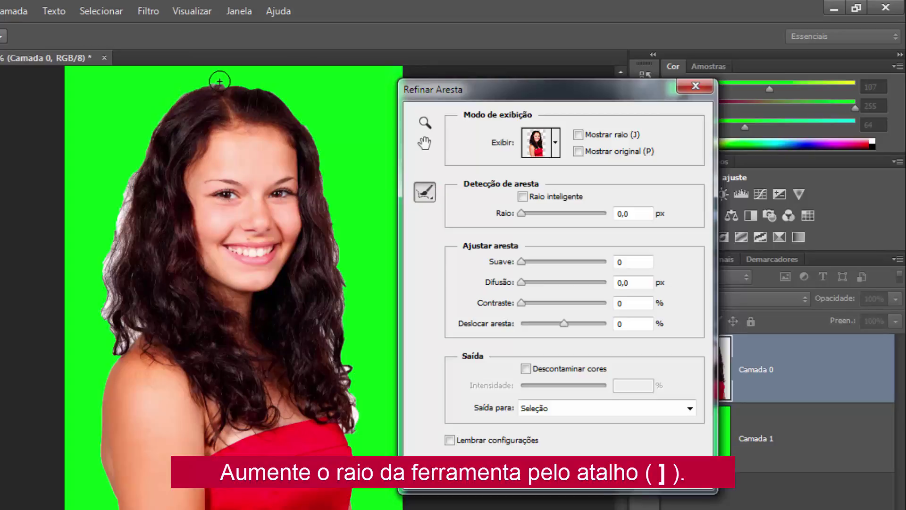
mouse_move(220, 82)
mouse_down()
mouse_move(148, 132)
mouse_move(116, 231)
mouse_move(103, 320)
mouse_move(116, 356)
mouse_up()
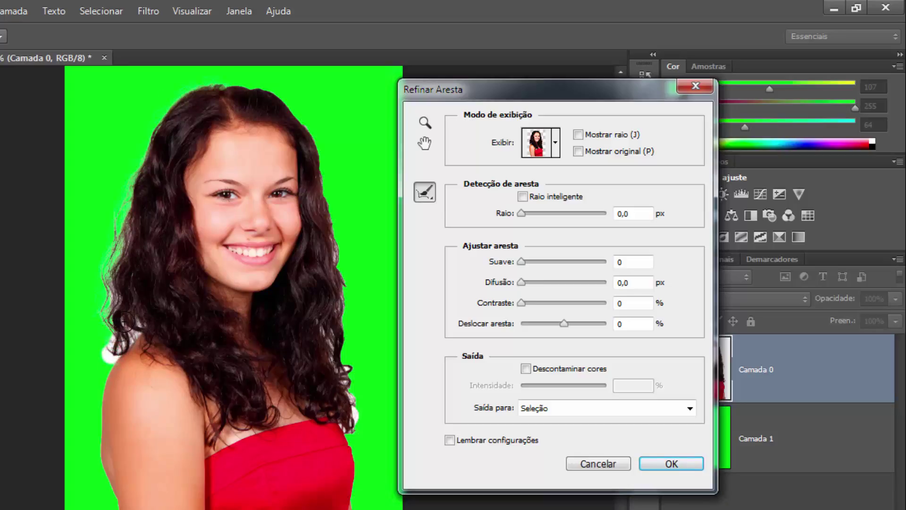
drag(125, 321, 114, 272)
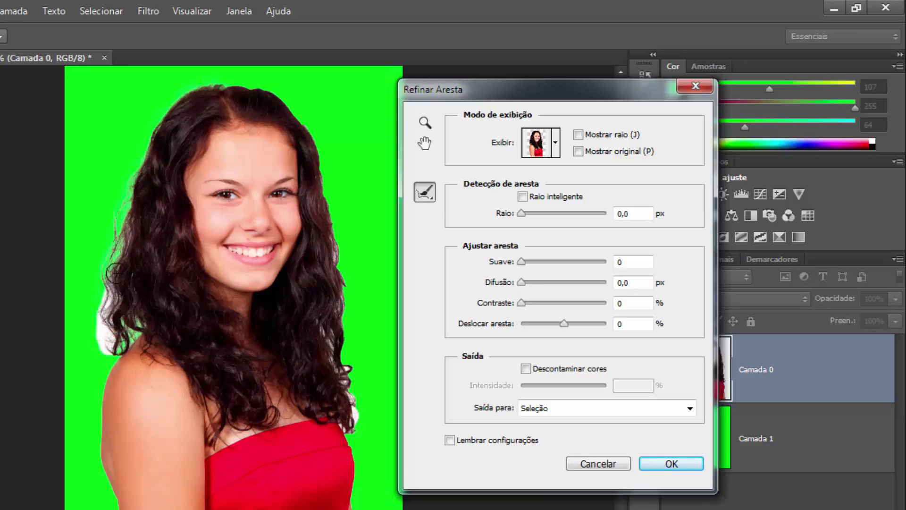
- Enable Smart Radius under Edge Detection
click(120, 195)
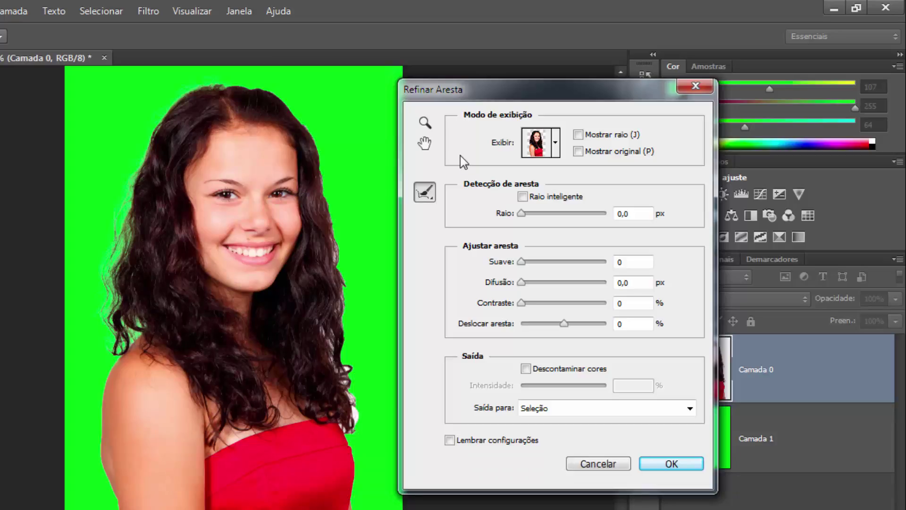
click(503, 184)
click(524, 197)
- Raise the edge Radius to 250 px and brush the curly hair edge into the refined area
drag(522, 215, 606, 215)
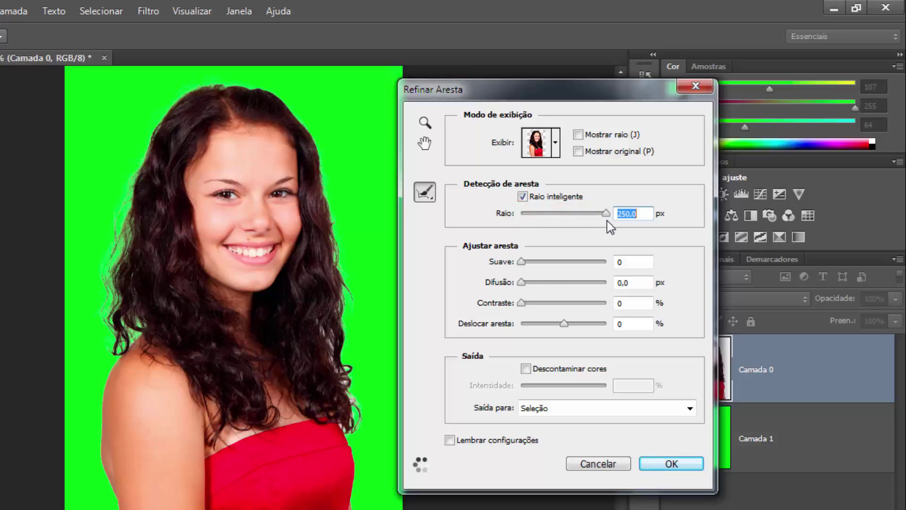
click(424, 143)
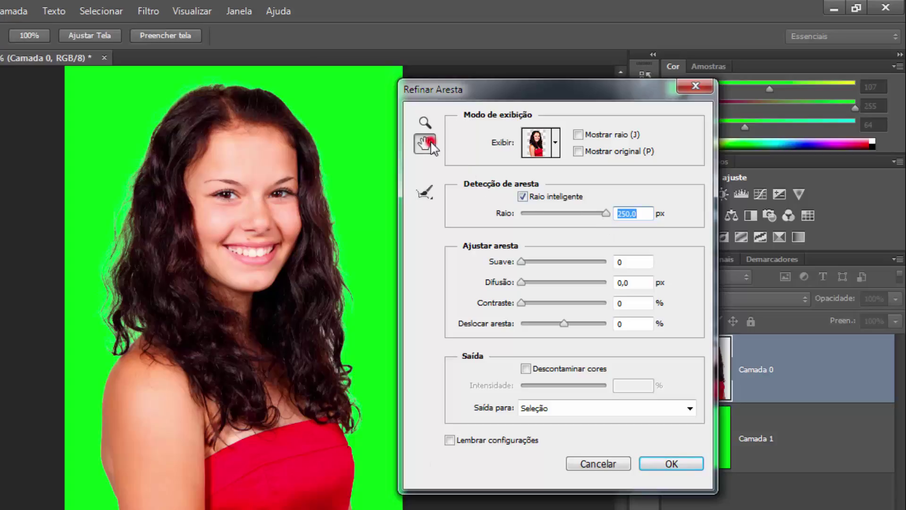
click(427, 191)
drag(364, 360, 344, 370)
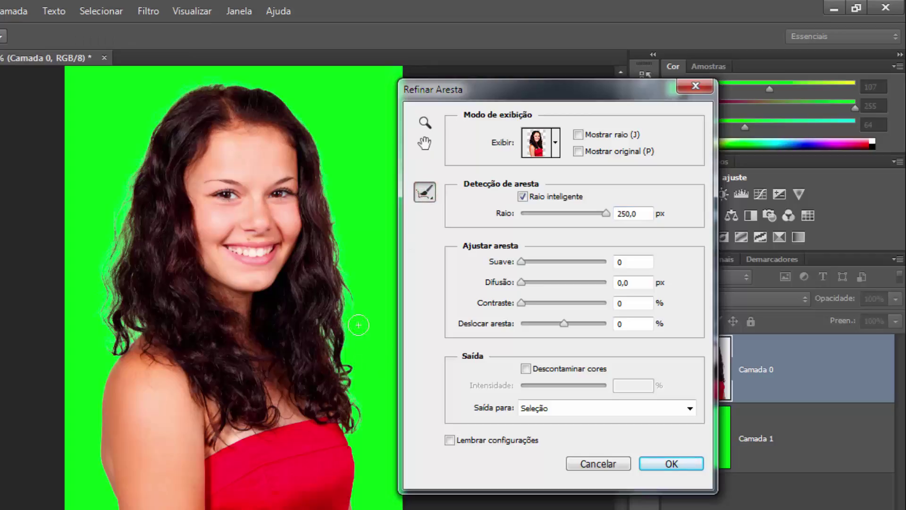
click(480, 204)
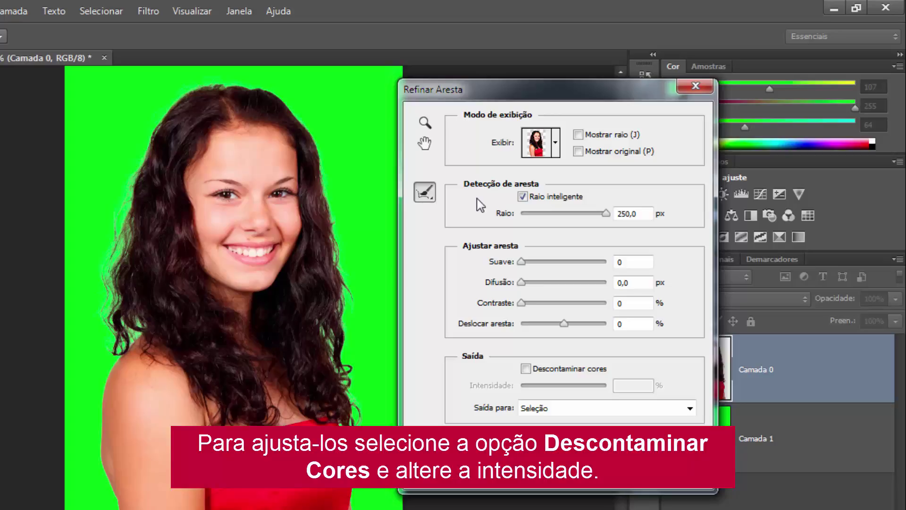
- Decontaminate colours at 100% and output the cut-out as a new layer with layer mask
click(526, 369)
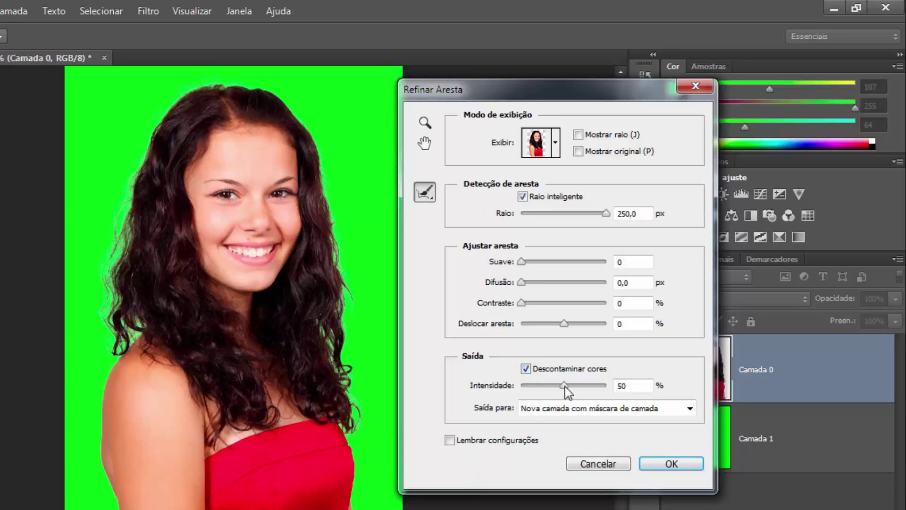
drag(564, 386, 615, 390)
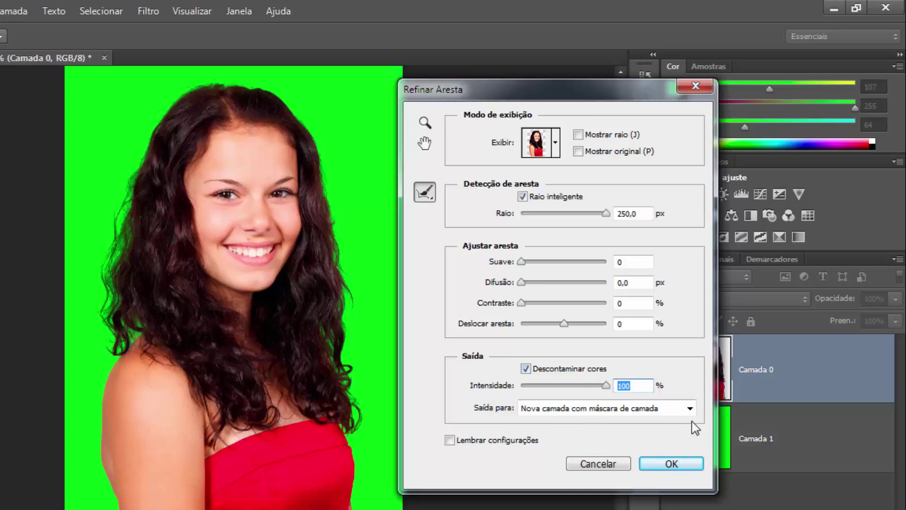
click(691, 410)
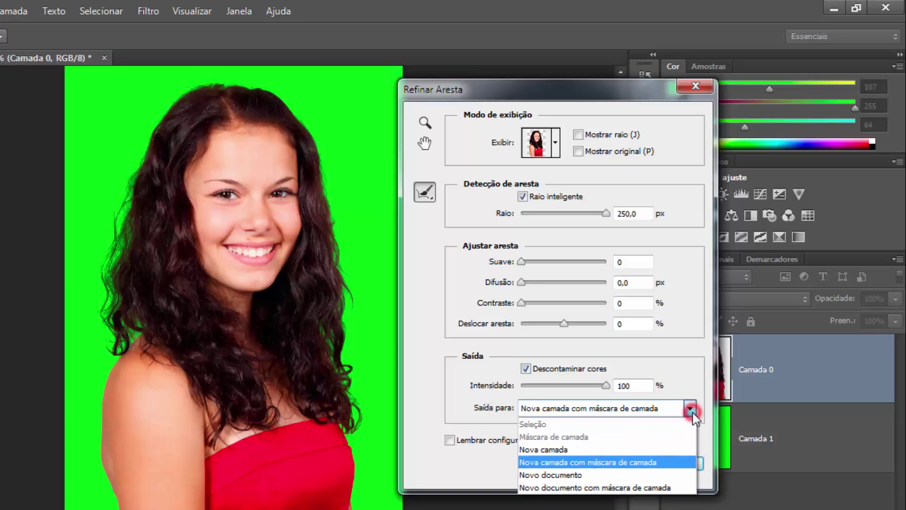
click(578, 465)
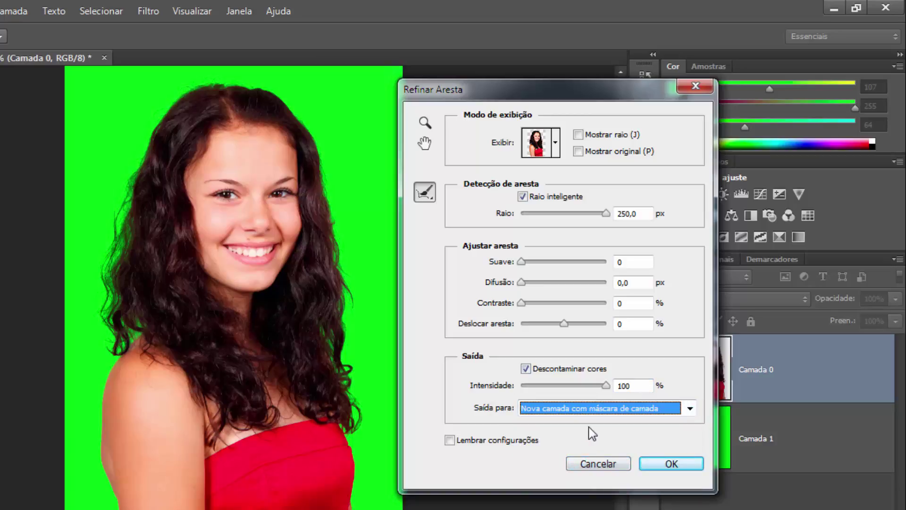
click(665, 465)
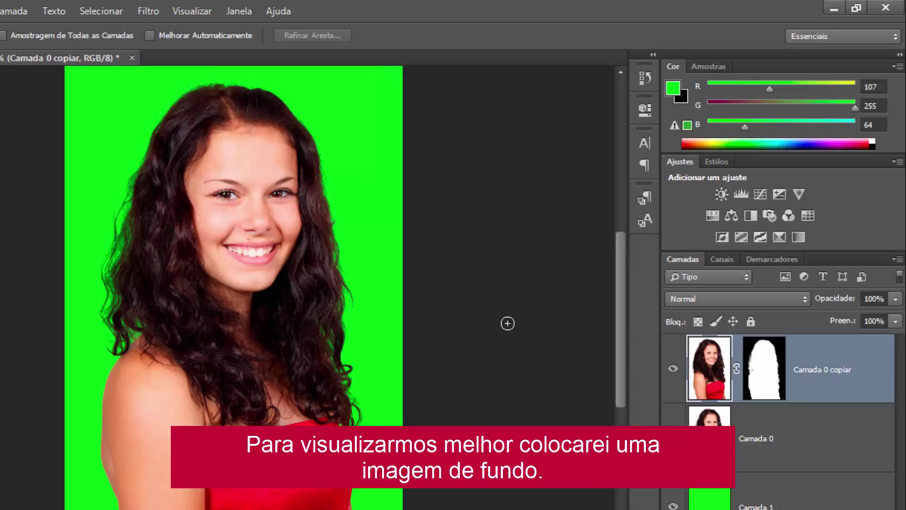
- Drag the New Zealand photo from the images folder into the document
key(v)
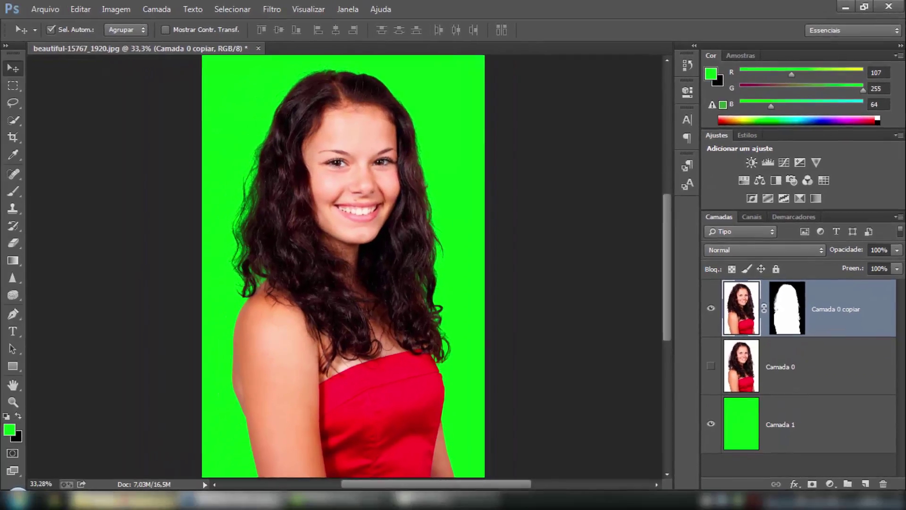
click(100, 499)
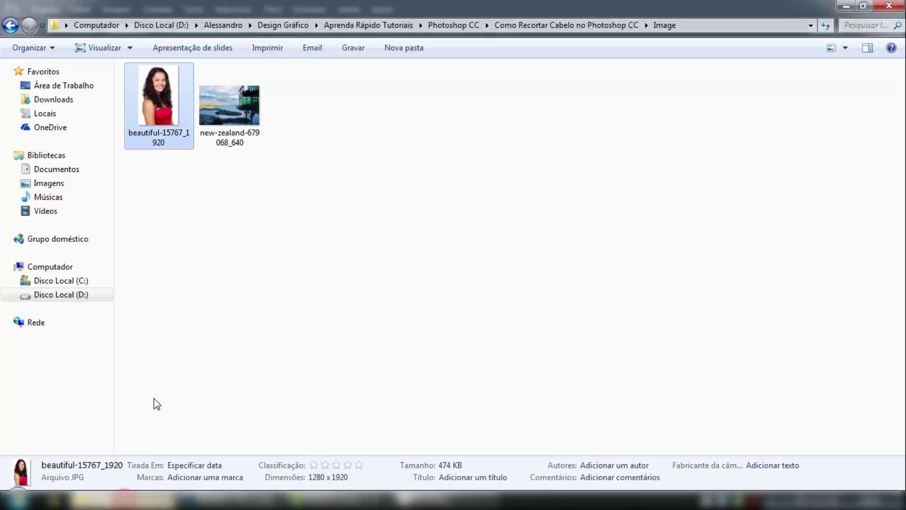
mouse_move(225, 107)
mouse_down()
mouse_move(232, 500)
mouse_move(369, 285)
mouse_move(437, 456)
mouse_up()
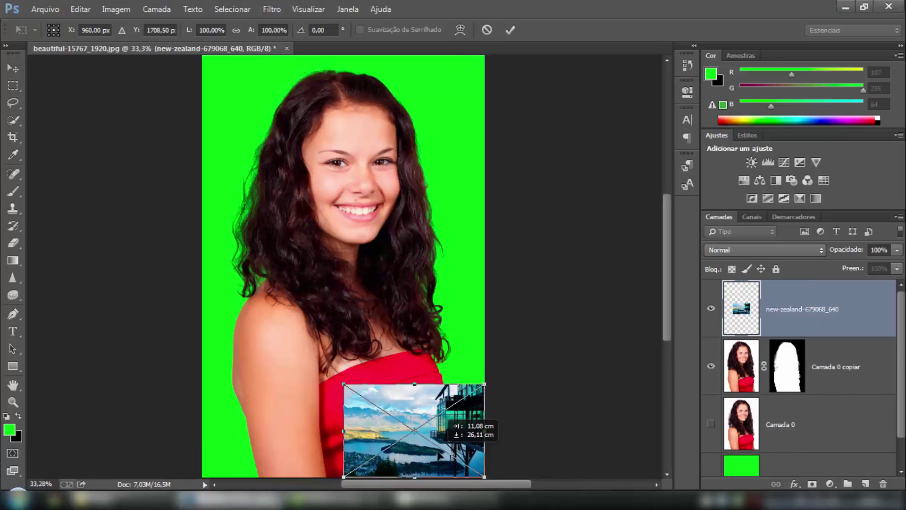
- Scale the placed New Zealand landscape up well beyond its original size and commit it
drag(342, 385, 66, 200)
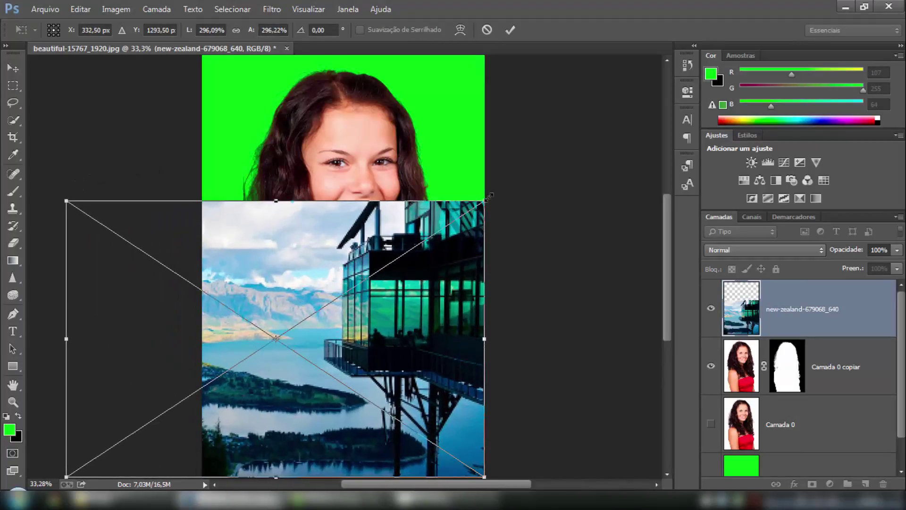
drag(485, 202, 617, 113)
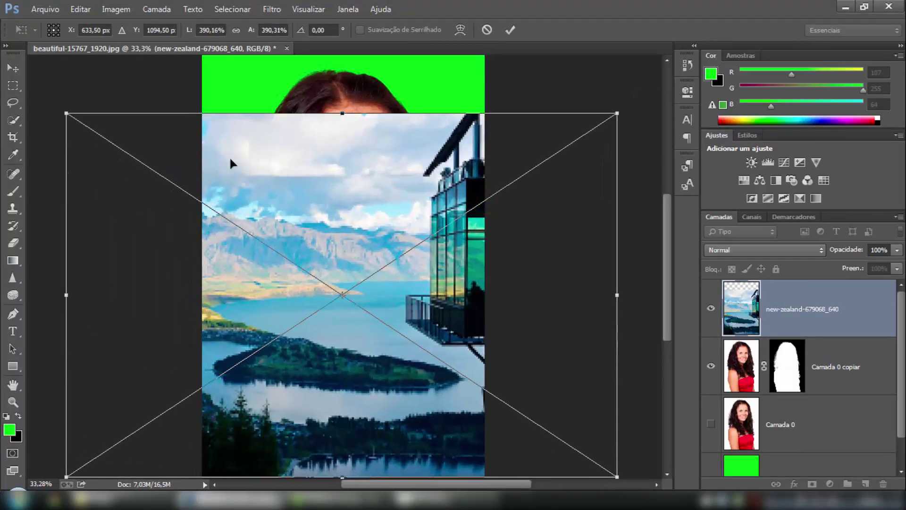
drag(65, 112, 130, 149)
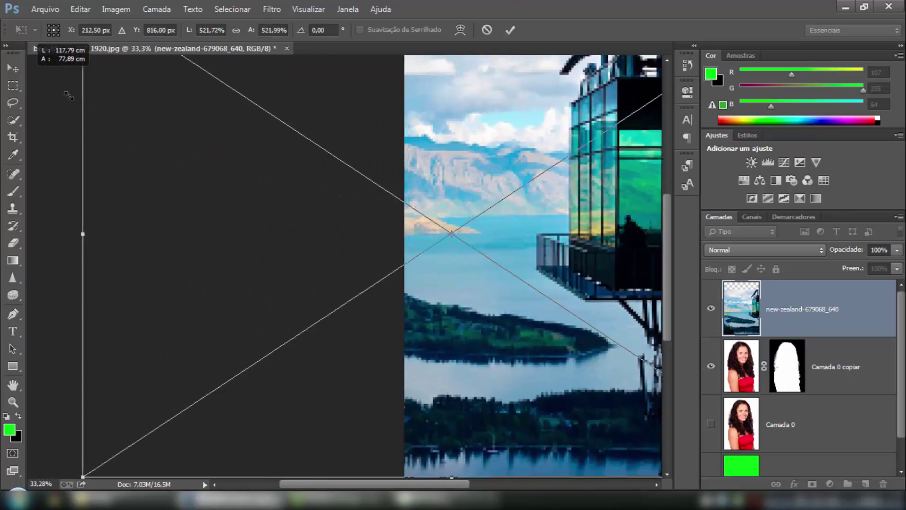
drag(129, 149, 146, 159)
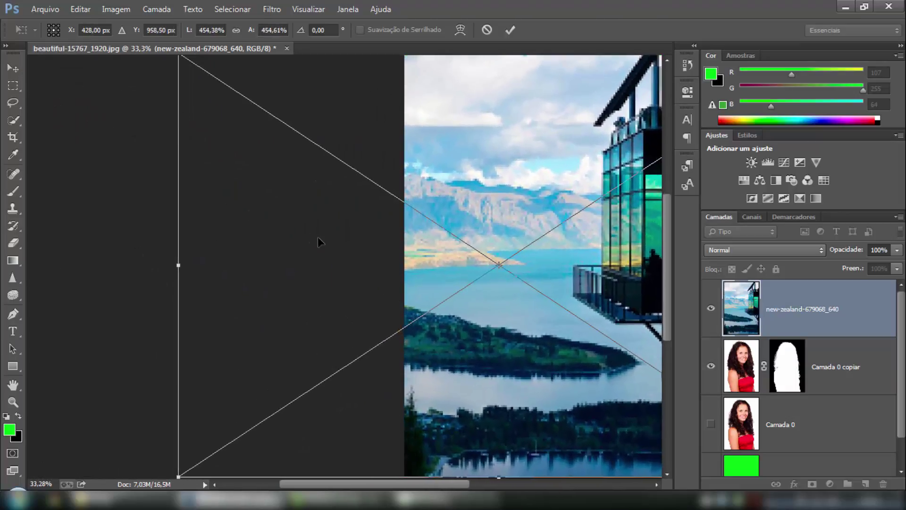
key(Return)
- Shift the landscape to fill the canvas and move its layer below Camada 0 copiar
key(z)
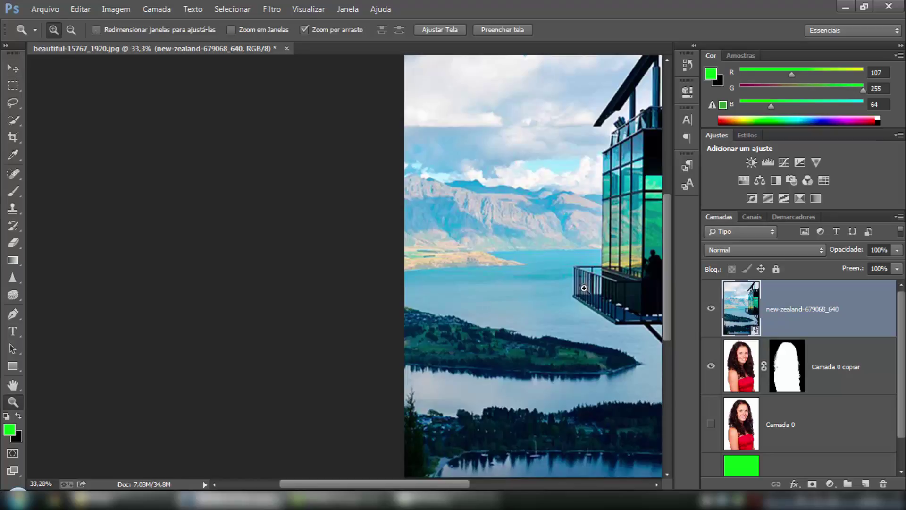
alt+click(587, 276)
click(377, 285)
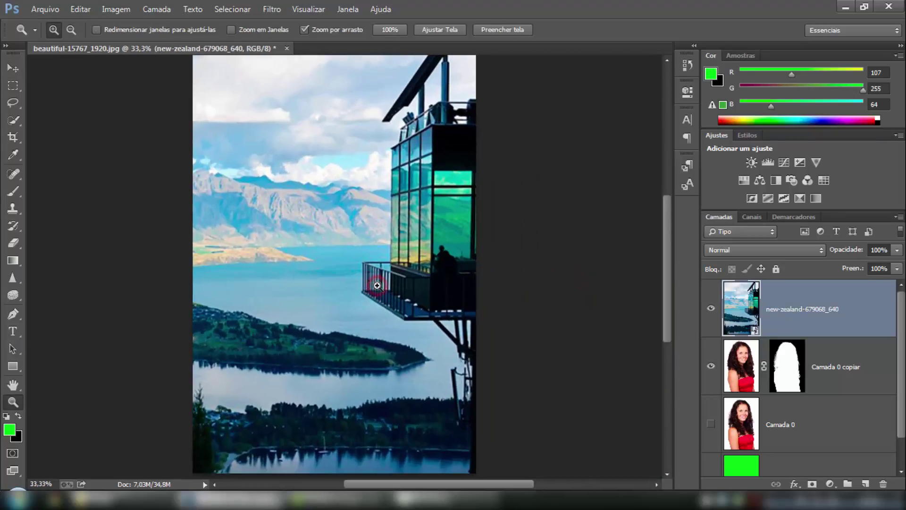
key(v)
drag(383, 270, 403, 272)
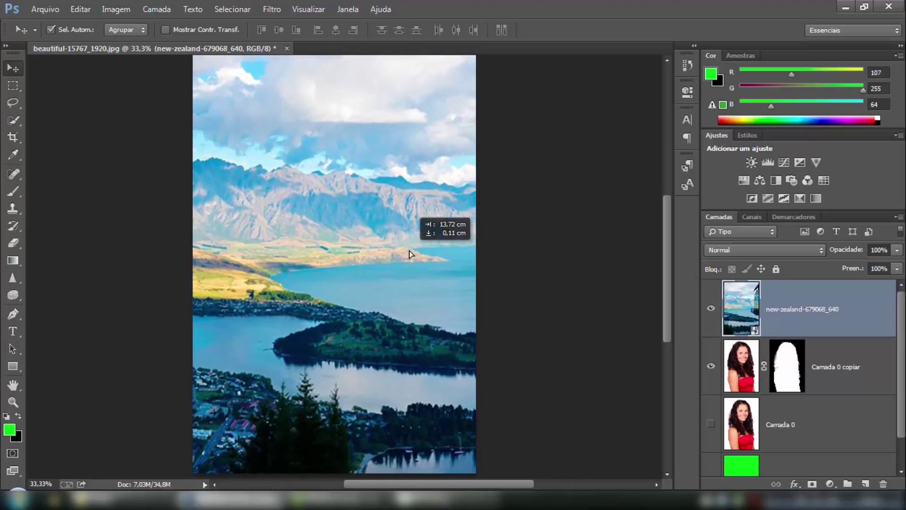
drag(403, 269, 411, 250)
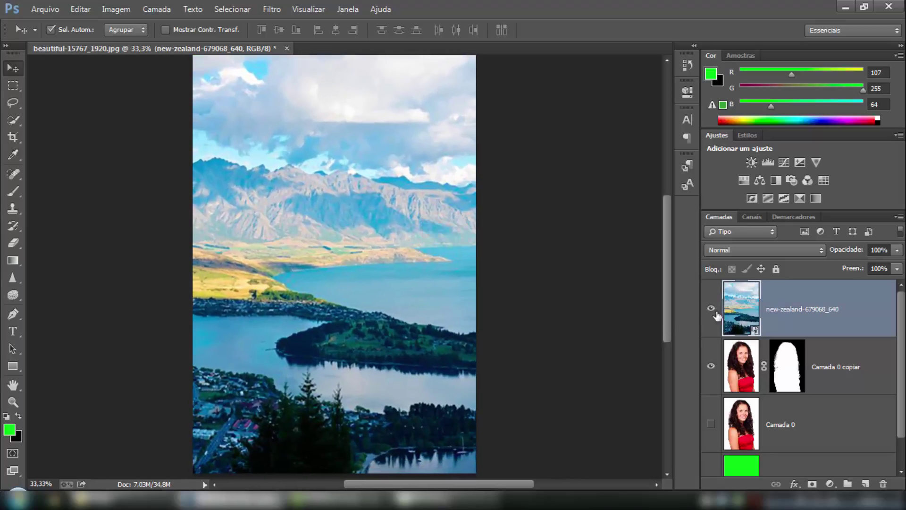
drag(733, 310, 736, 394)
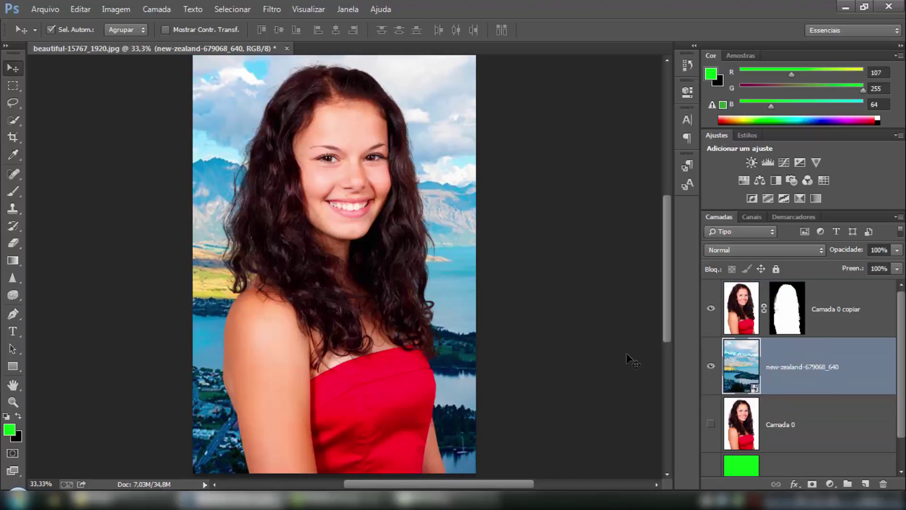
scroll(319, 242, up, 2)
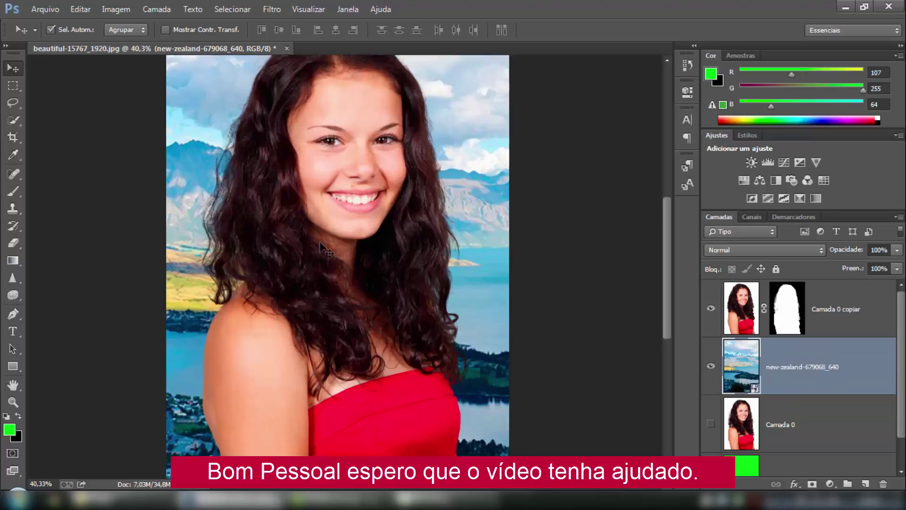
scroll(314, 244, up, 2)
scroll(315, 245, up, 1)
key(h)
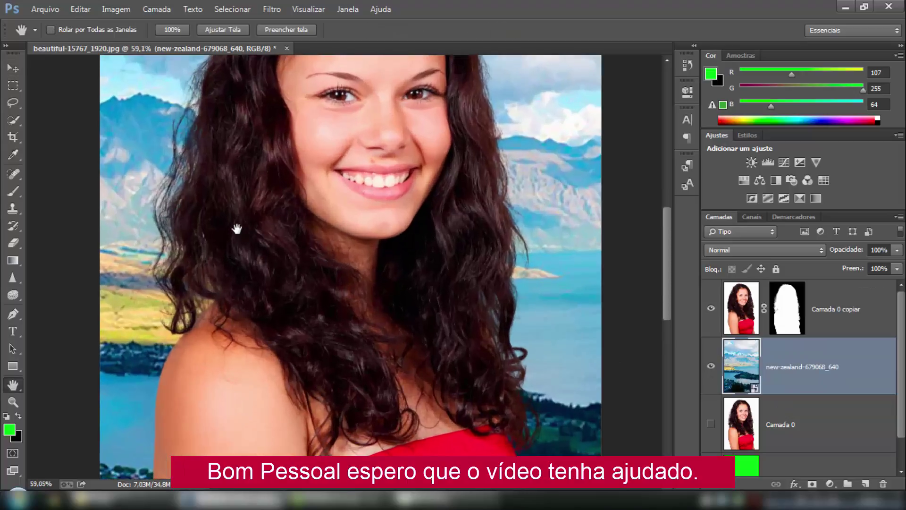
scroll(222, 262, up, 3)
drag(217, 252, 268, 315)
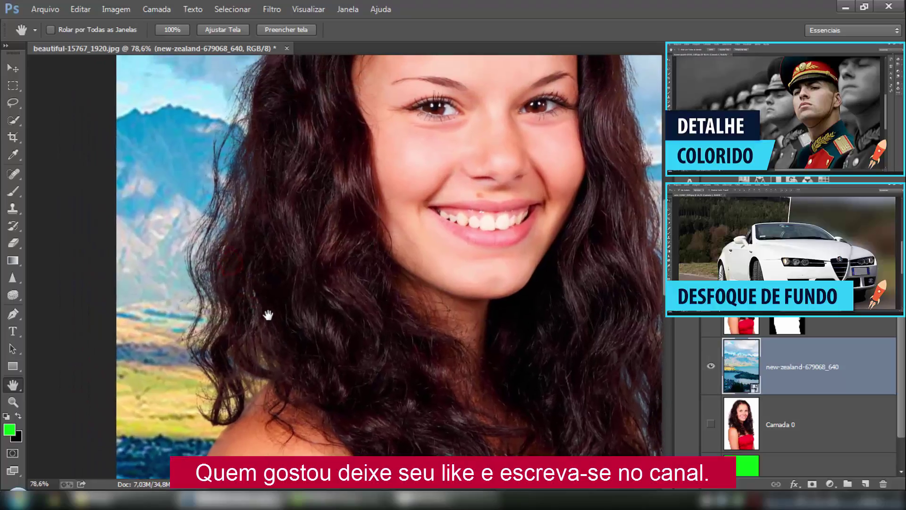
drag(293, 202, 294, 298)
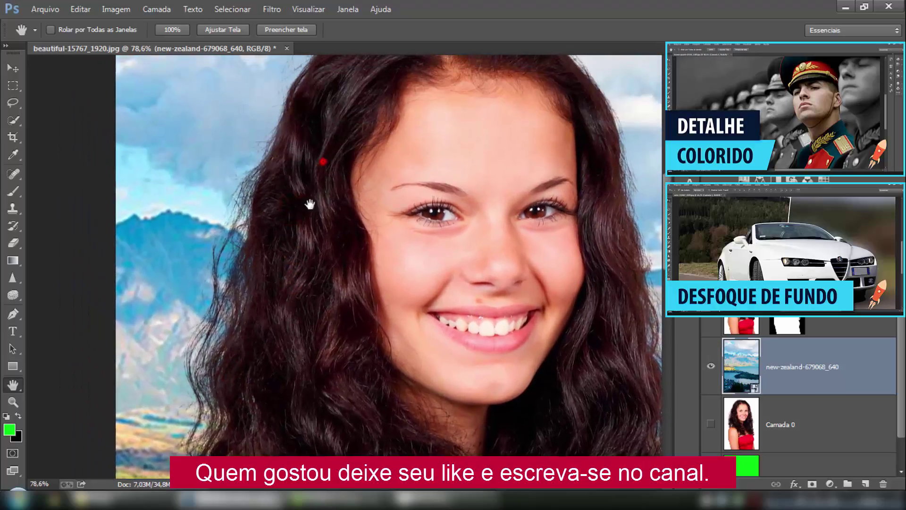
drag(307, 202, 290, 284)
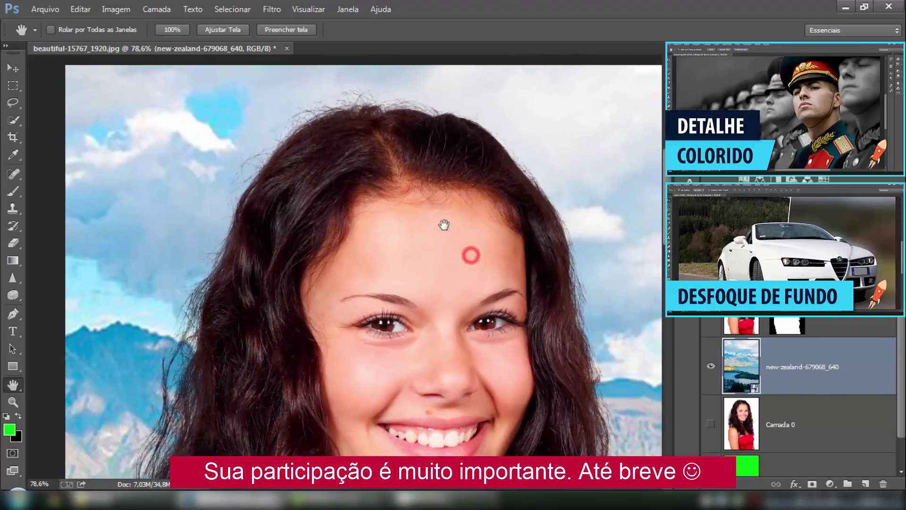